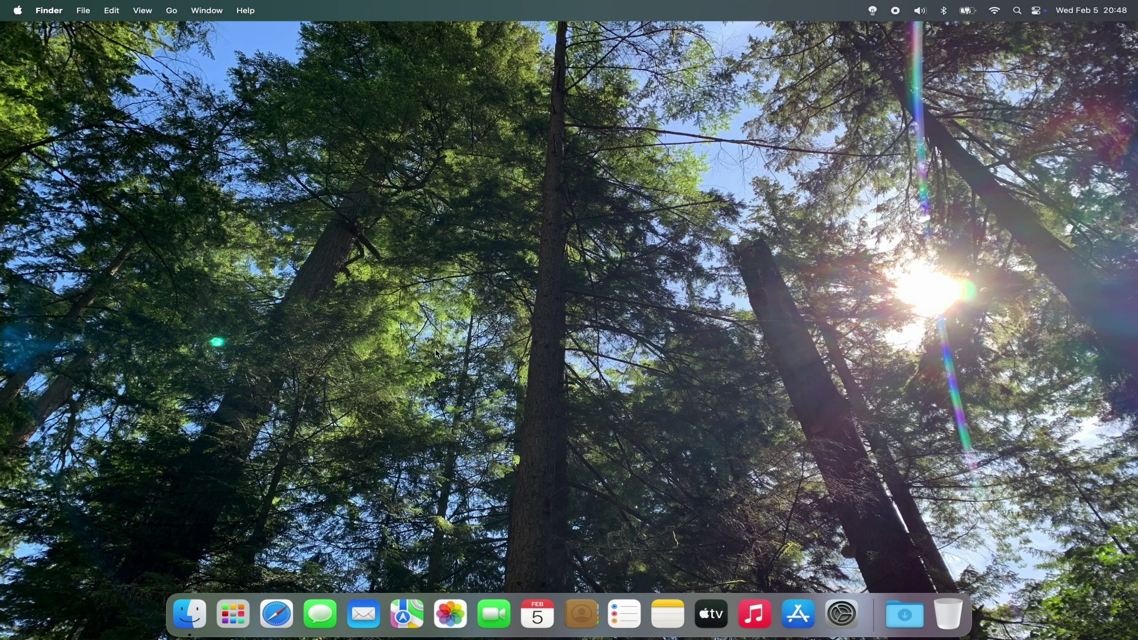
Switch to the Shortcuts app and create a new shortcut.
{"action": "left_click", "coordinate": [241, 613]}
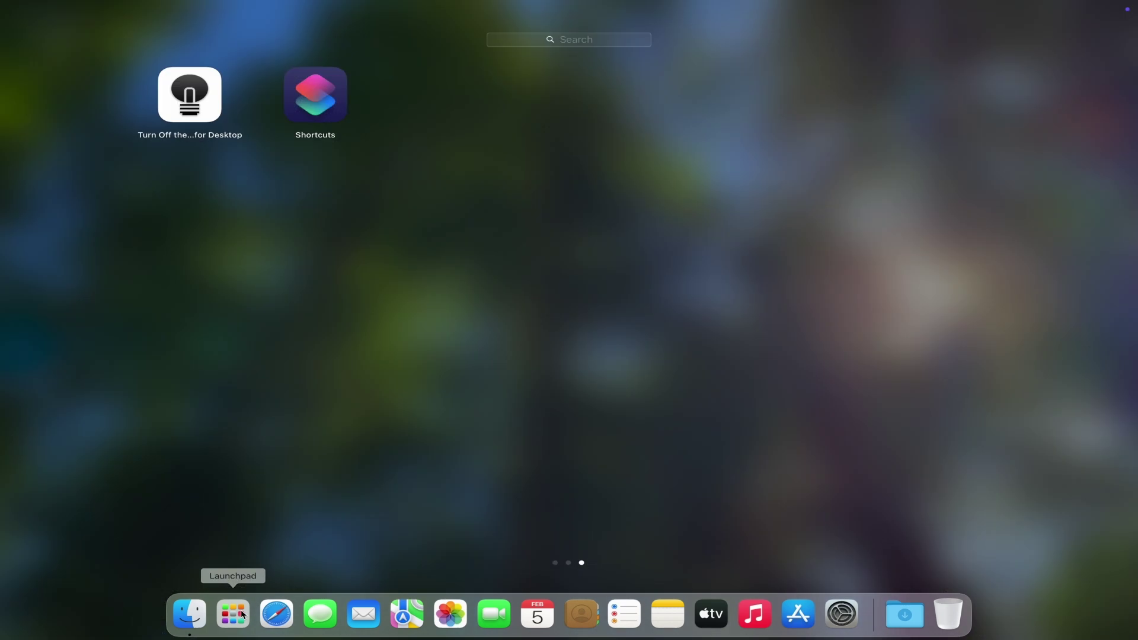
{"action": "left_click", "coordinate": [321, 111]}
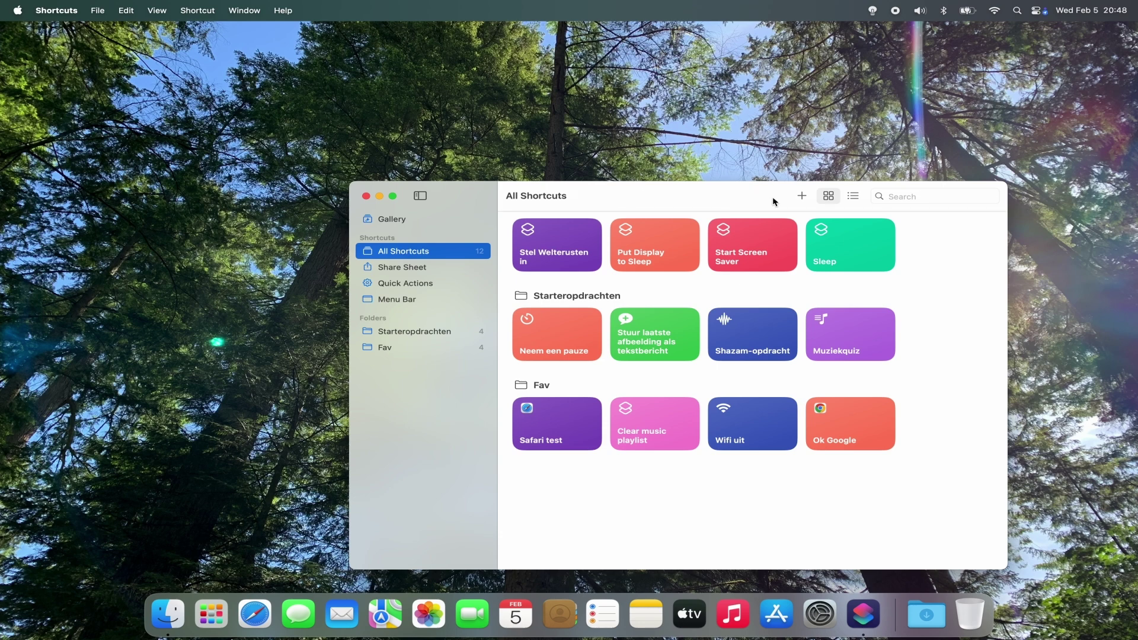
{"action": "left_click", "coordinate": [801, 196]}
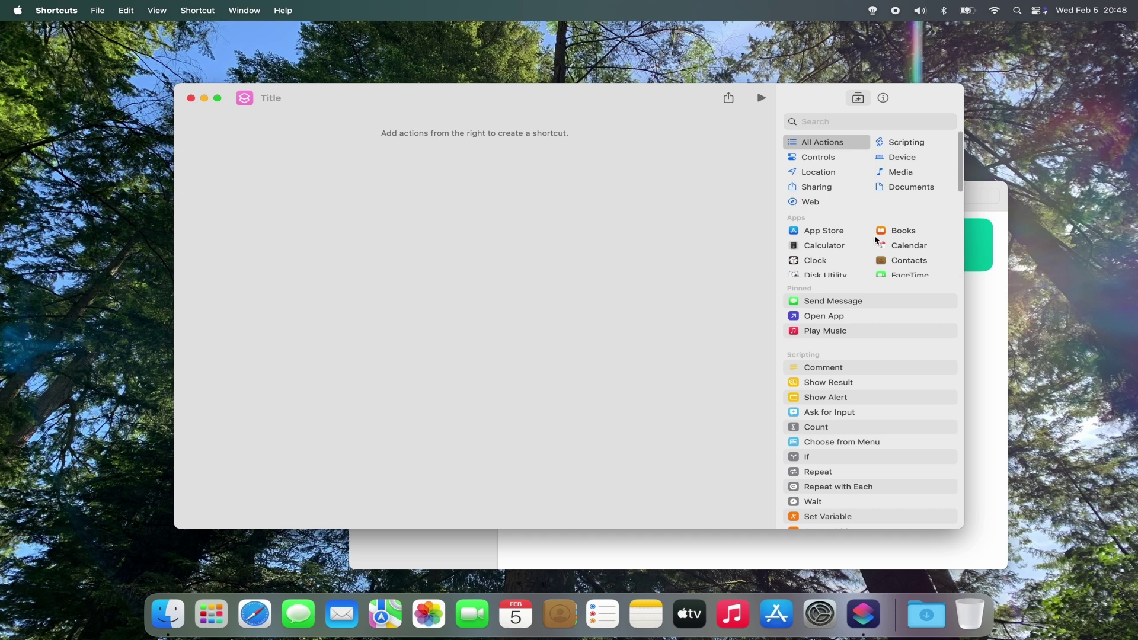
Add the Turn Off the Lights for Desktop action "Set the light status" to the shortcut.
{"action": "scroll", "coordinate": [878, 240], "scroll_direction": "down", "scroll_amount": 10}
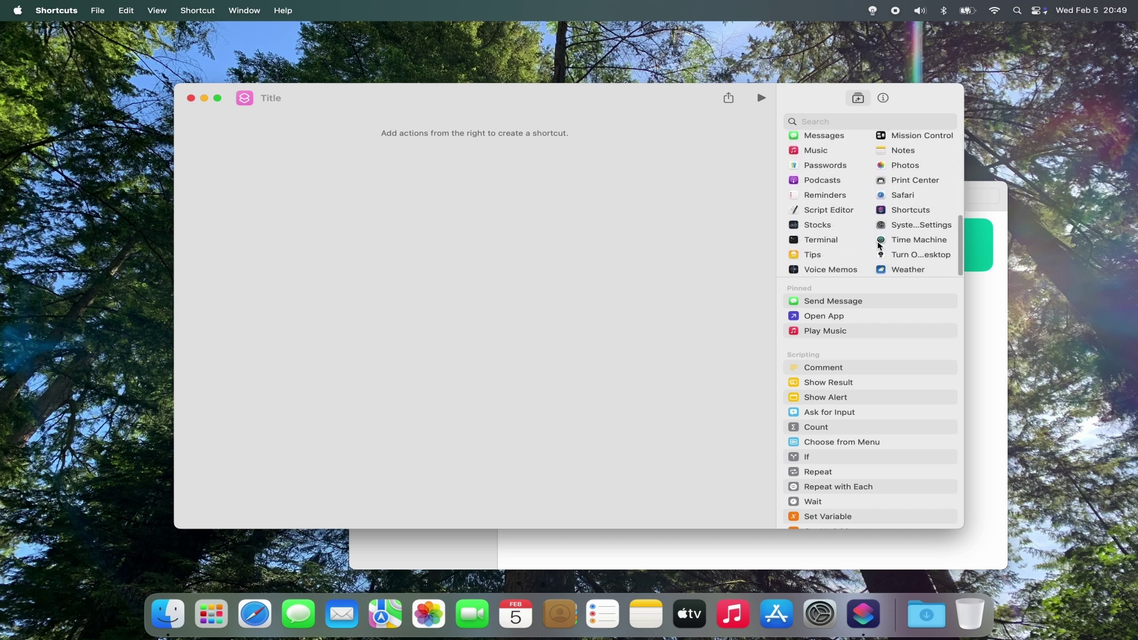
{"action": "left_click", "coordinate": [891, 255]}
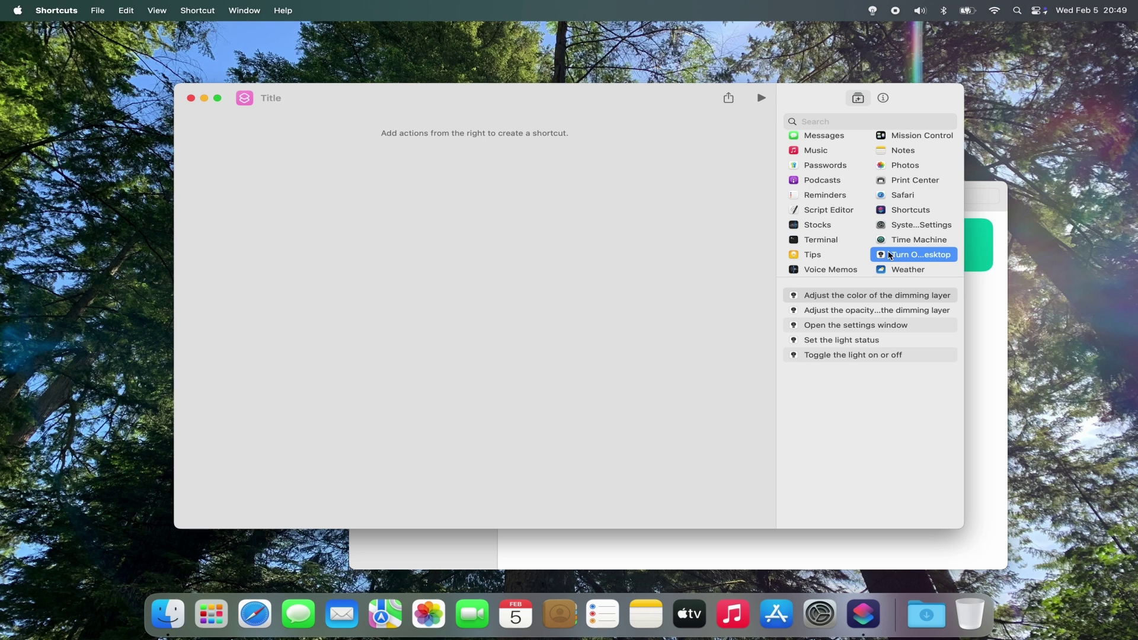
{"action": "left_click", "coordinate": [913, 341]}
{"action": "left_click_drag", "start_coordinate": [916, 347], "coordinate": [439, 195]}
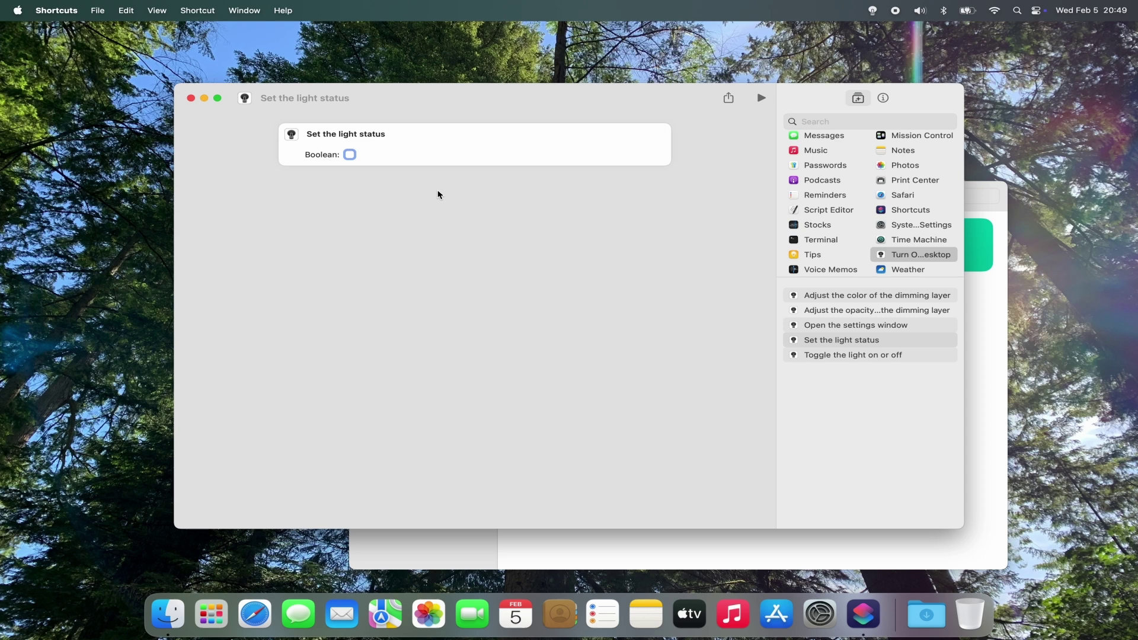
Enable the Boolean option of the light status action and run the shortcut.
{"action": "left_click", "coordinate": [350, 155]}
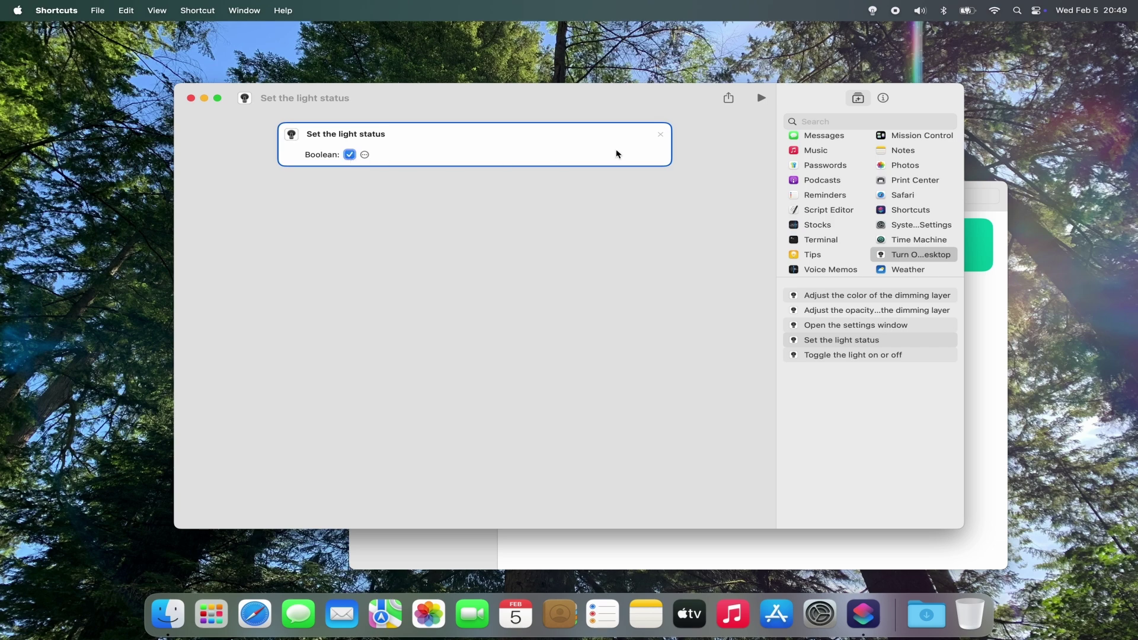
{"action": "left_click", "coordinate": [764, 99]}
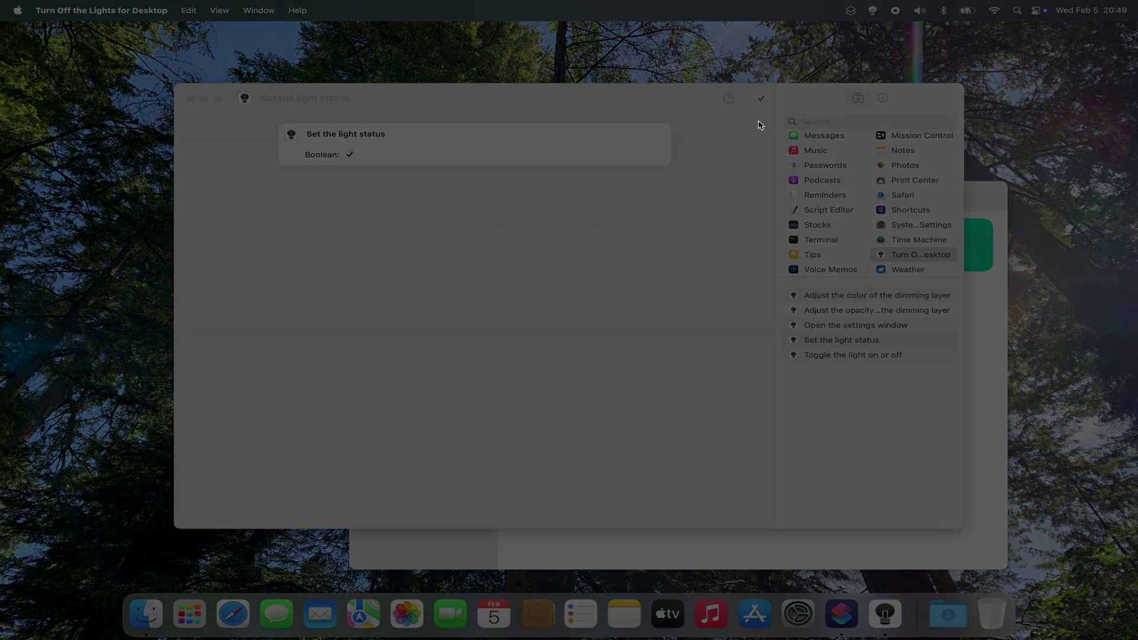
{"action": "left_click", "coordinate": [761, 101]}
Disable the Boolean option of the light status action and run the shortcut.
{"action": "left_click", "coordinate": [350, 156]}
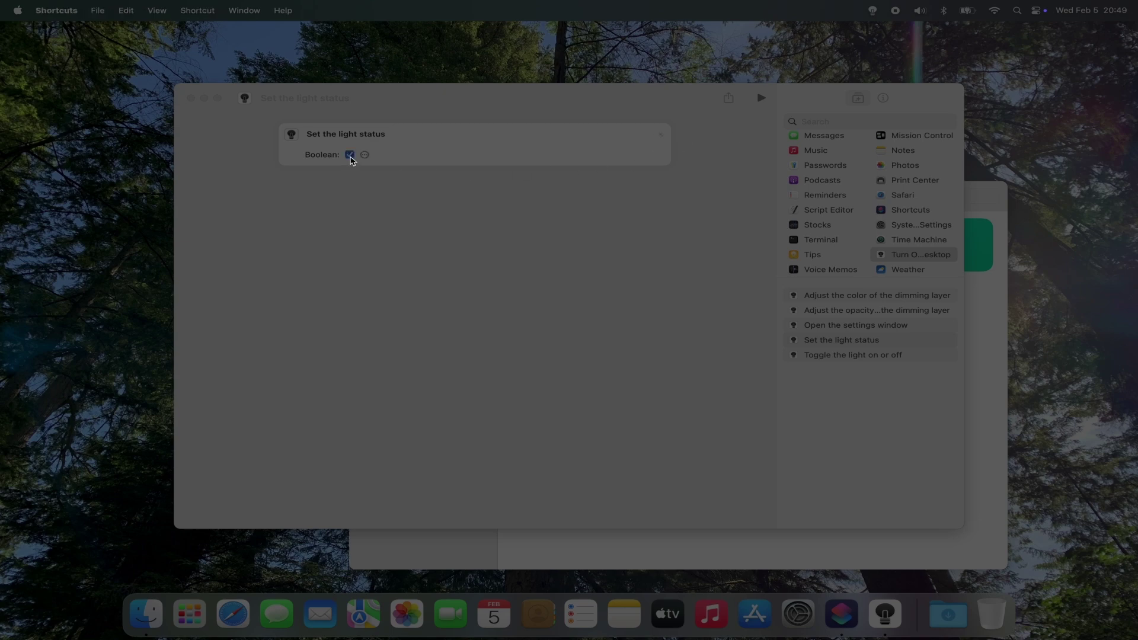
{"action": "left_click", "coordinate": [350, 156]}
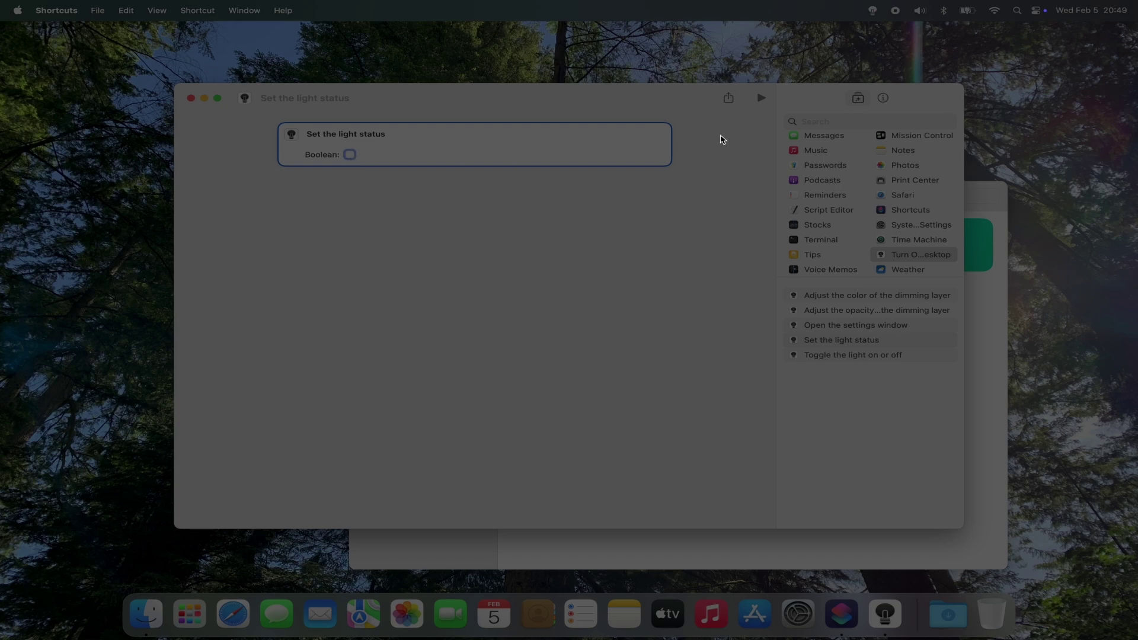
{"action": "left_click", "coordinate": [762, 99]}
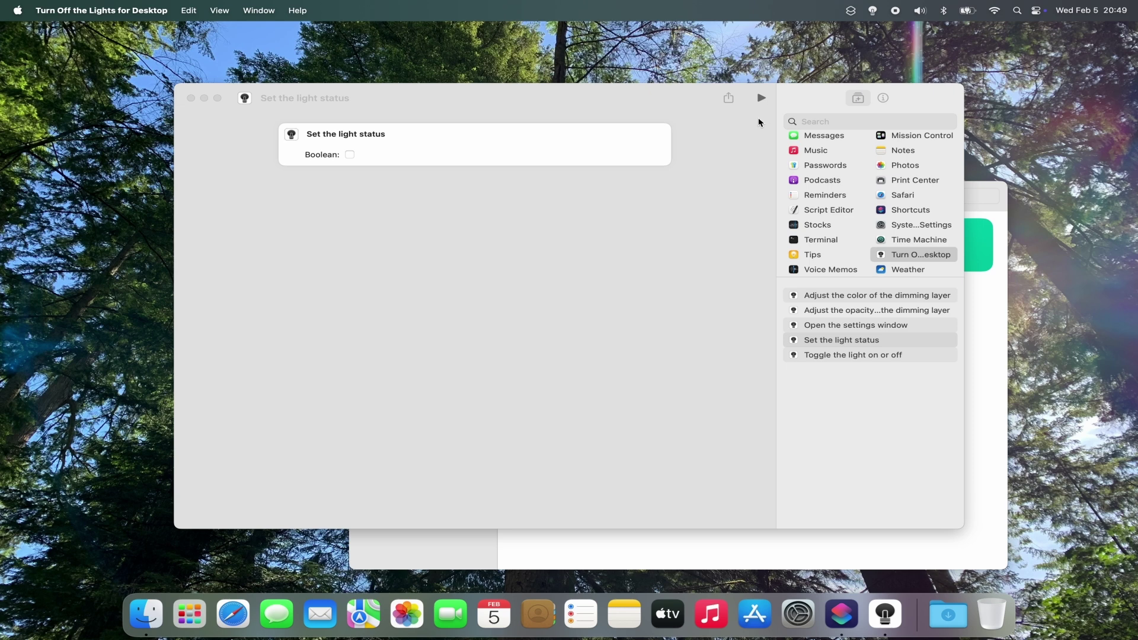
Replace the light status action with "Toggle the light on or off" and run the shortcut twice.
{"action": "left_click", "coordinate": [662, 136]}
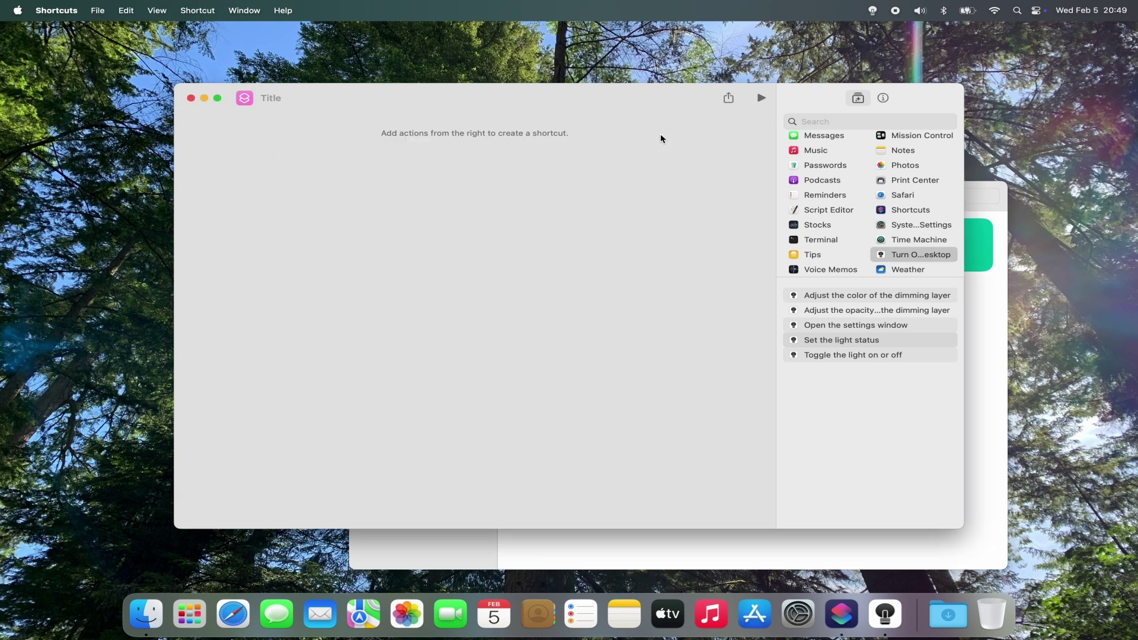
{"action": "left_click", "coordinate": [855, 348]}
{"action": "left_click_drag", "start_coordinate": [858, 354], "coordinate": [483, 191]}
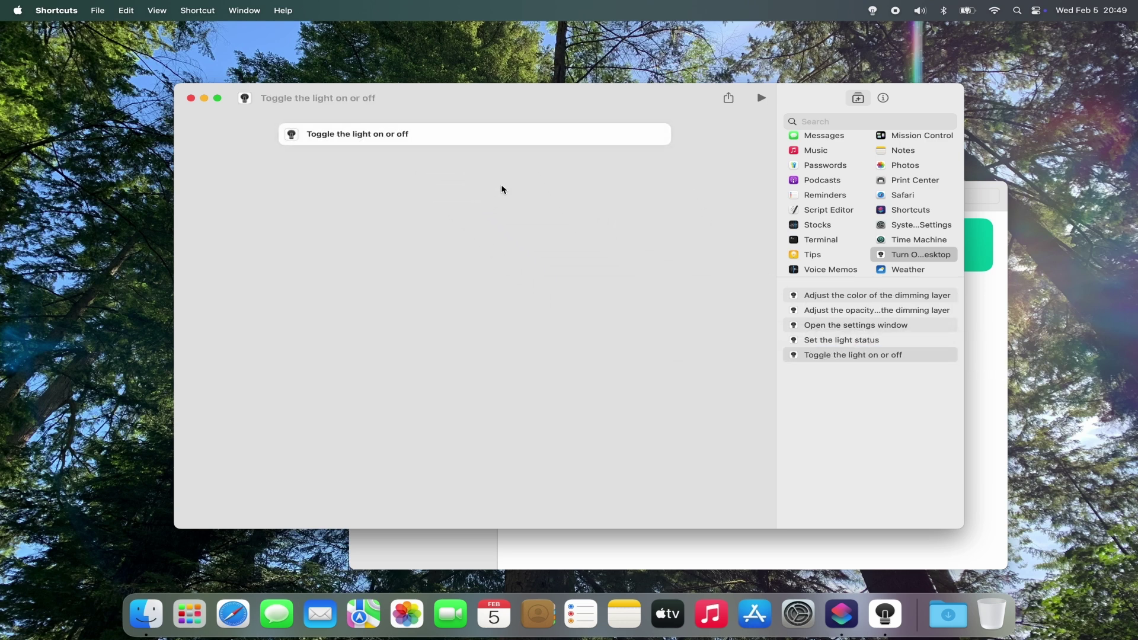
{"action": "left_click", "coordinate": [761, 99]}
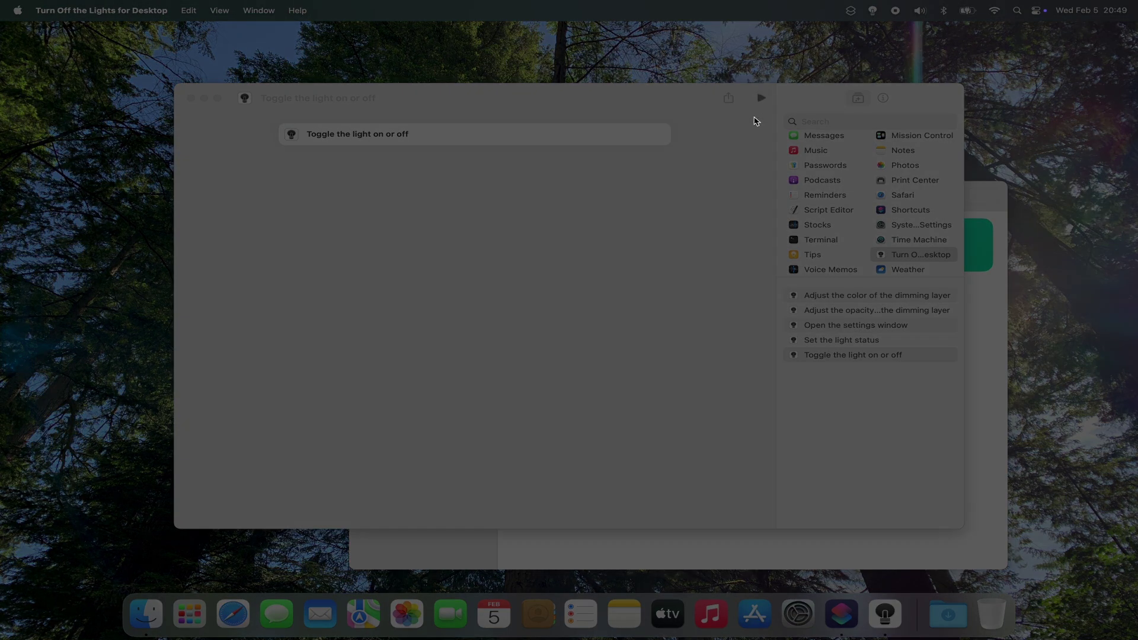
{"action": "left_click", "coordinate": [762, 105]}
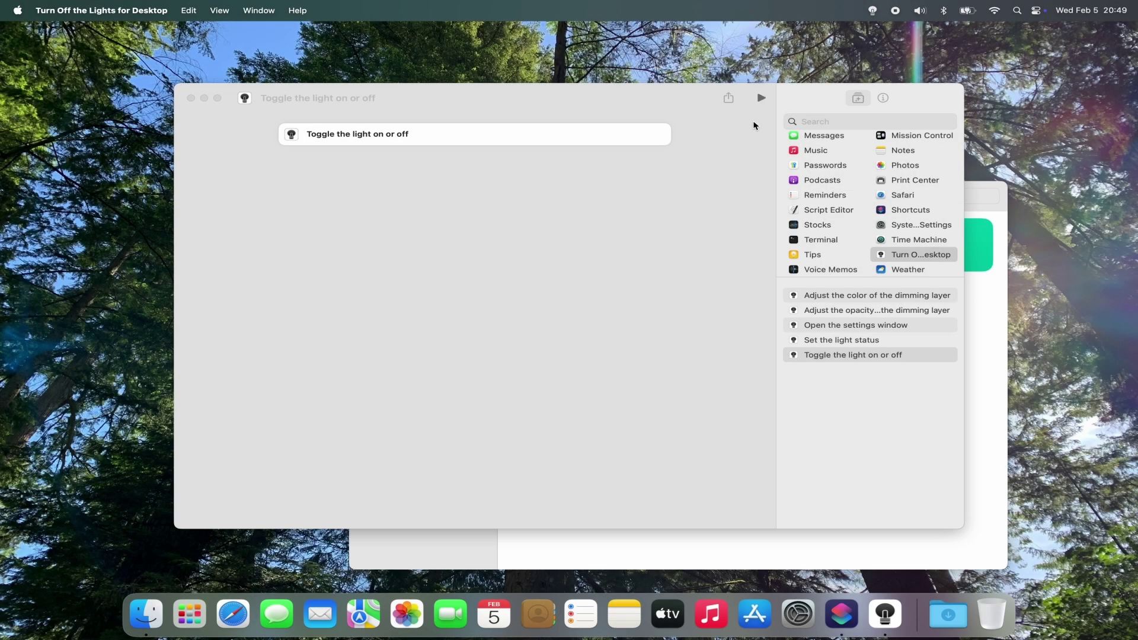
Replace the toggle action with "Adjust the color of the dimming layer" and turn on screen dimming in Turn Off the Lights.
{"action": "left_click", "coordinate": [661, 136]}
{"action": "left_click", "coordinate": [661, 136]}
{"action": "left_click_drag", "start_coordinate": [839, 298], "coordinate": [554, 268]}
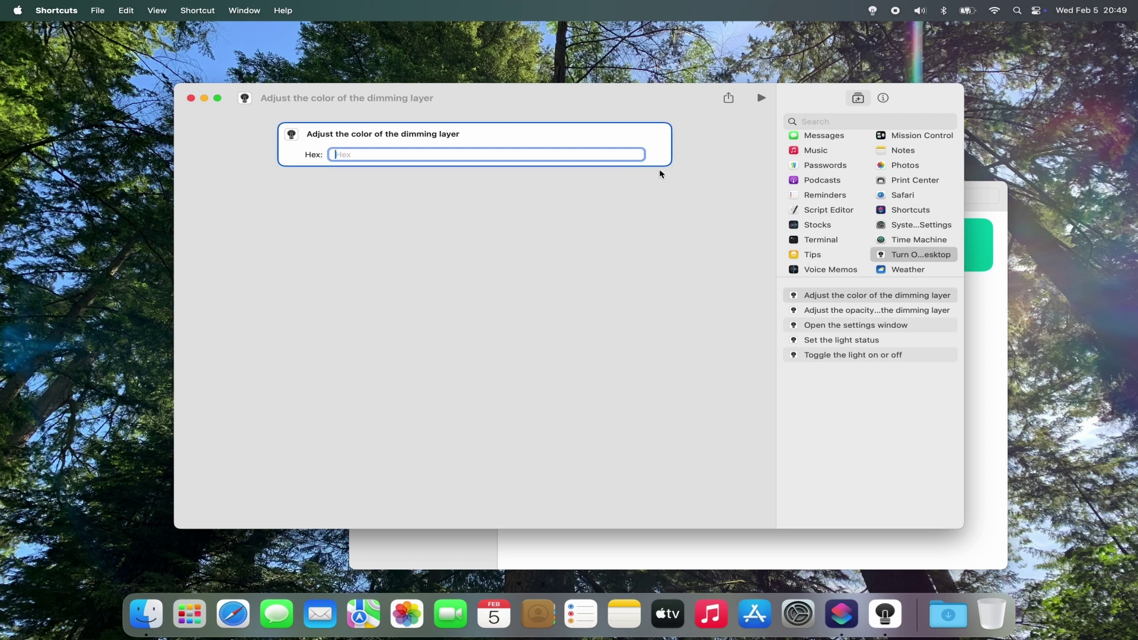
{"action": "left_click", "coordinate": [873, 10]}
{"action": "left_click", "coordinate": [881, 35]}
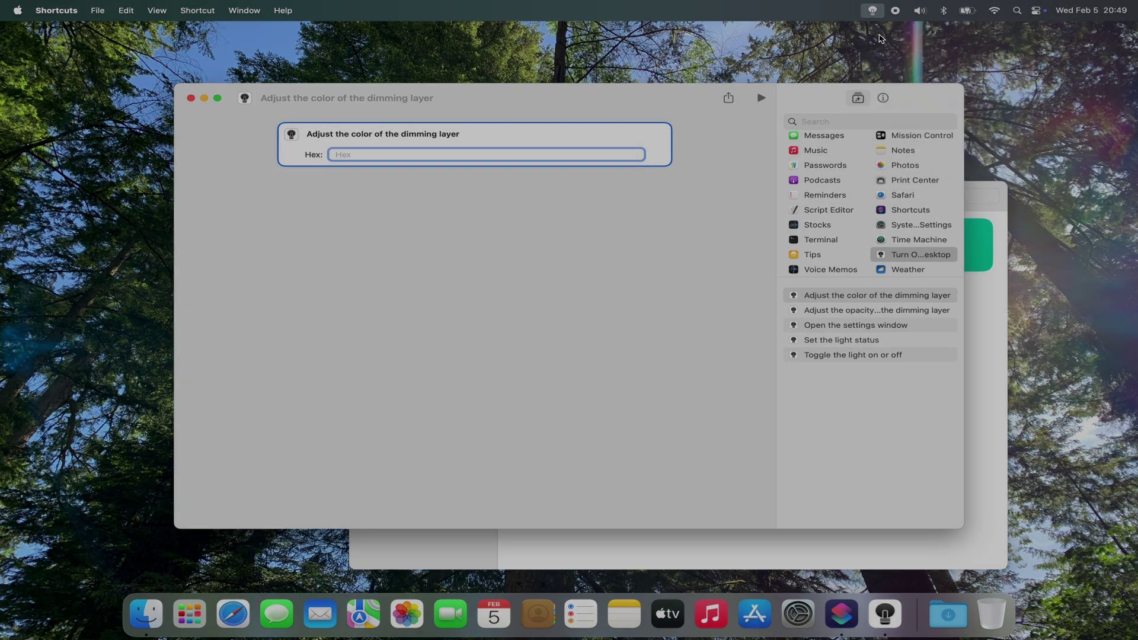
Set the dimming layer's hex color to #00FF00 and run the shortcut.
{"action": "left_click", "coordinate": [590, 153]}
{"action": "type", "text": "#00"}
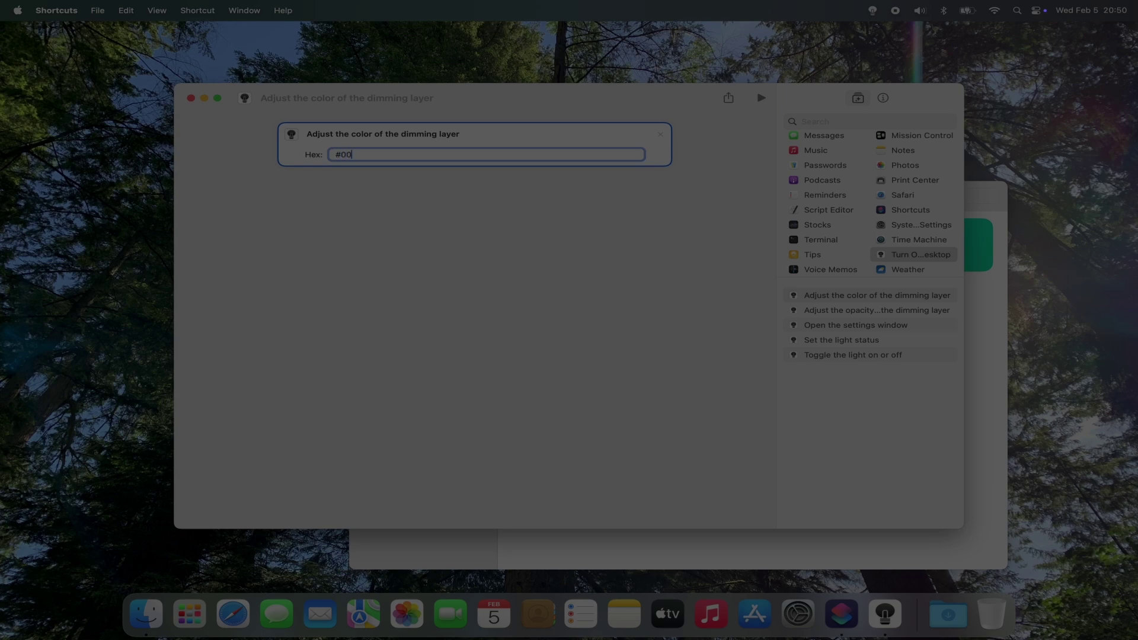
{"action": "type", "text": "FF00"}
{"action": "left_click", "coordinate": [762, 98]}
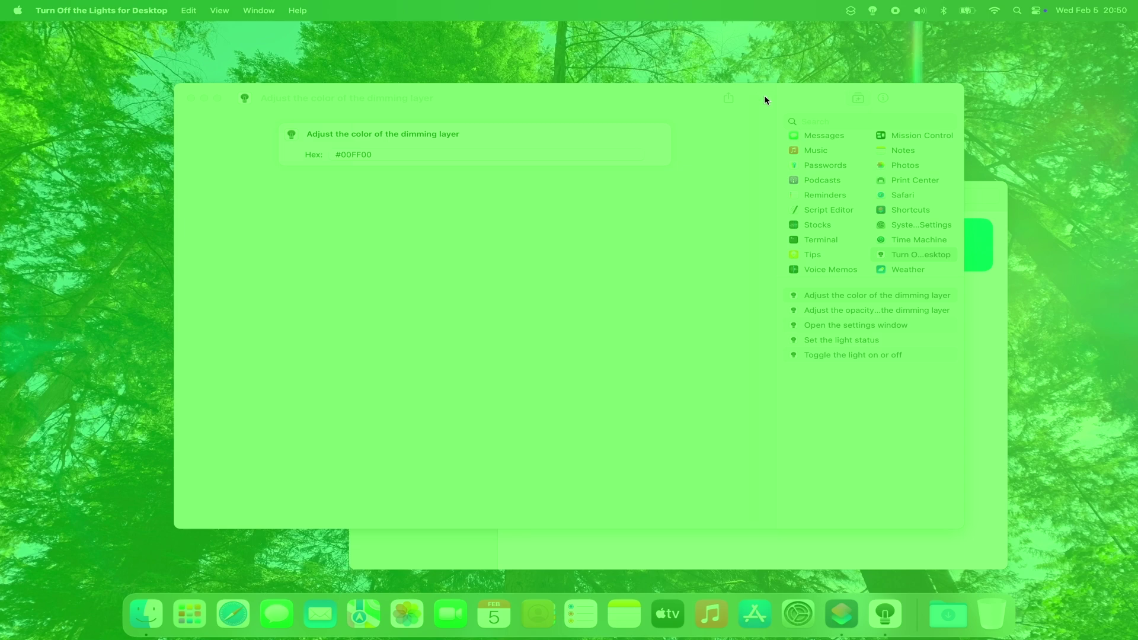
Change the dimming layer's hex color to #FF0000 and run the shortcut.
{"action": "left_click", "coordinate": [360, 154]}
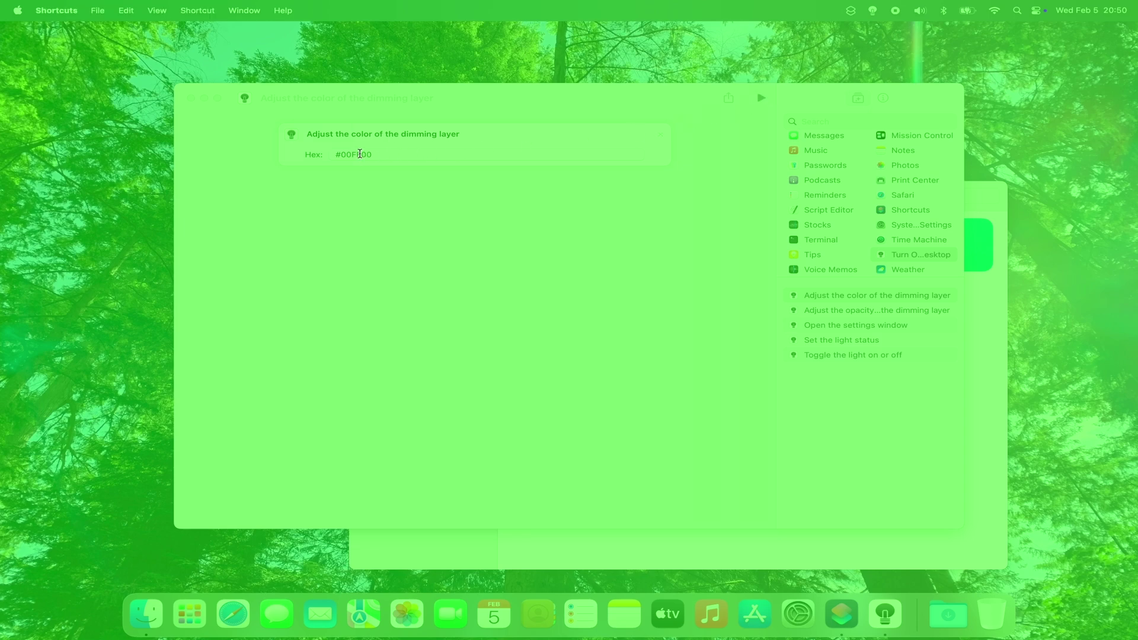
{"action": "left_click_drag", "start_coordinate": [374, 155], "coordinate": [342, 156]}
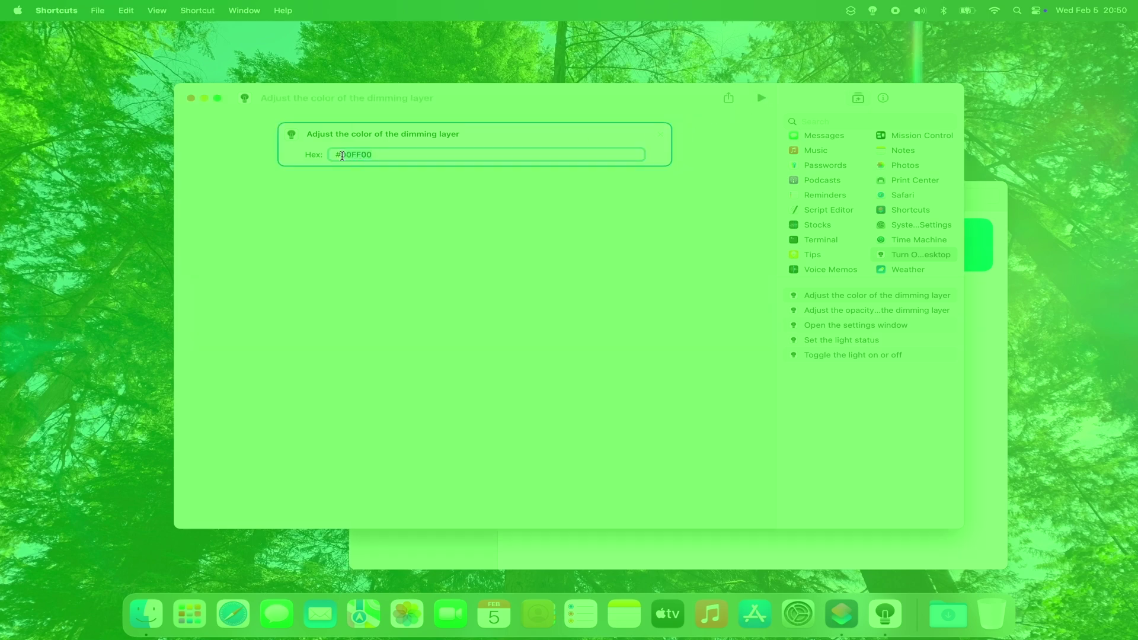
{"action": "type", "text": "FF0000"}
{"action": "left_click", "coordinate": [761, 98]}
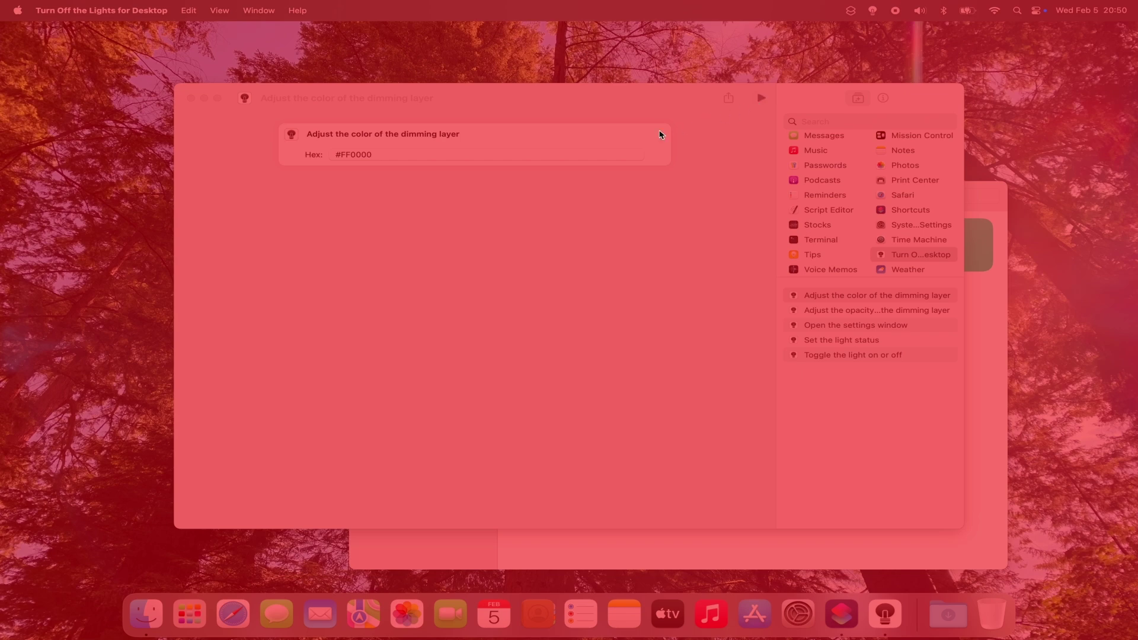
Change the dimming layer's hex color to #000000 and run the shortcut.
{"action": "left_click", "coordinate": [367, 155]}
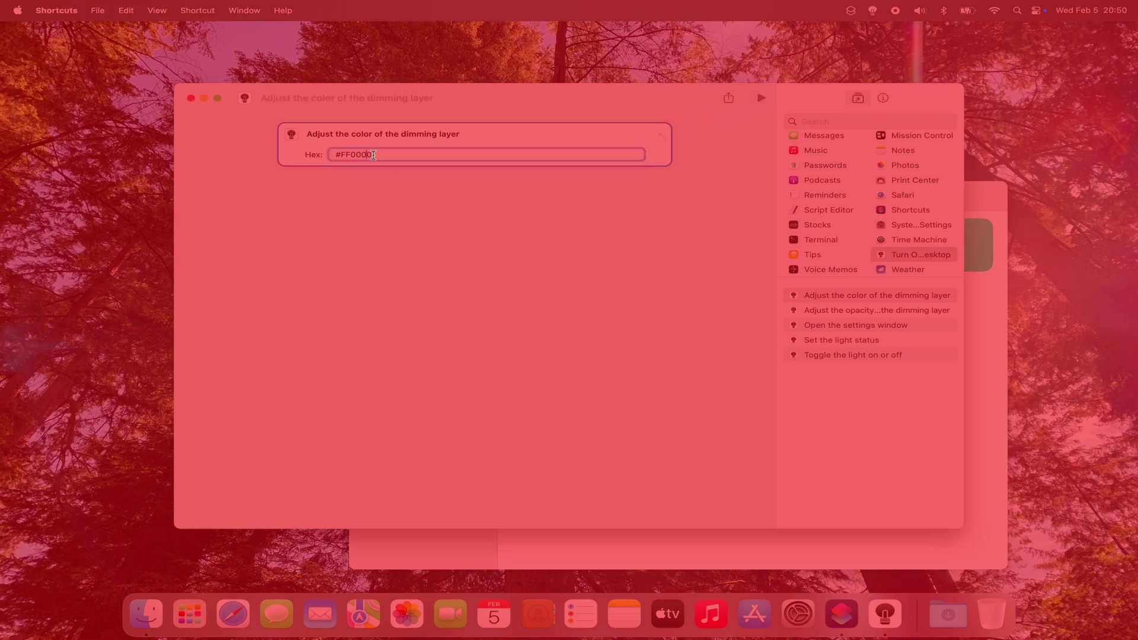
{"action": "type", "text": "00"}
{"action": "left_click", "coordinate": [763, 99]}
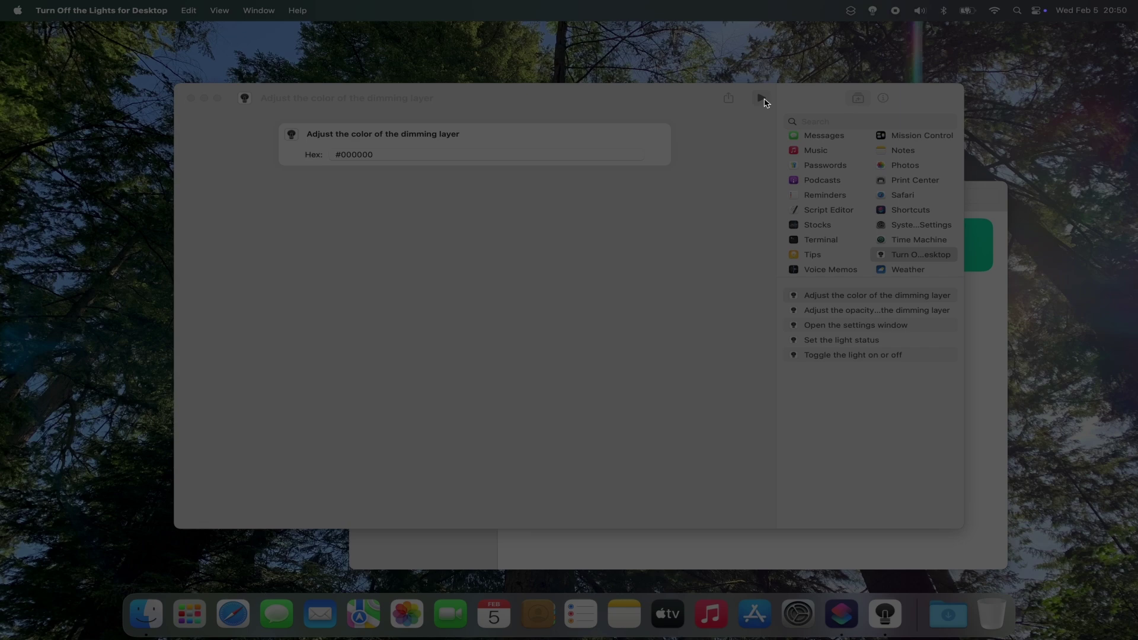
Replace the color action with "Adjust the opacity of the dimming layer" set to 20 and run the shortcut.
{"action": "left_click", "coordinate": [663, 138]}
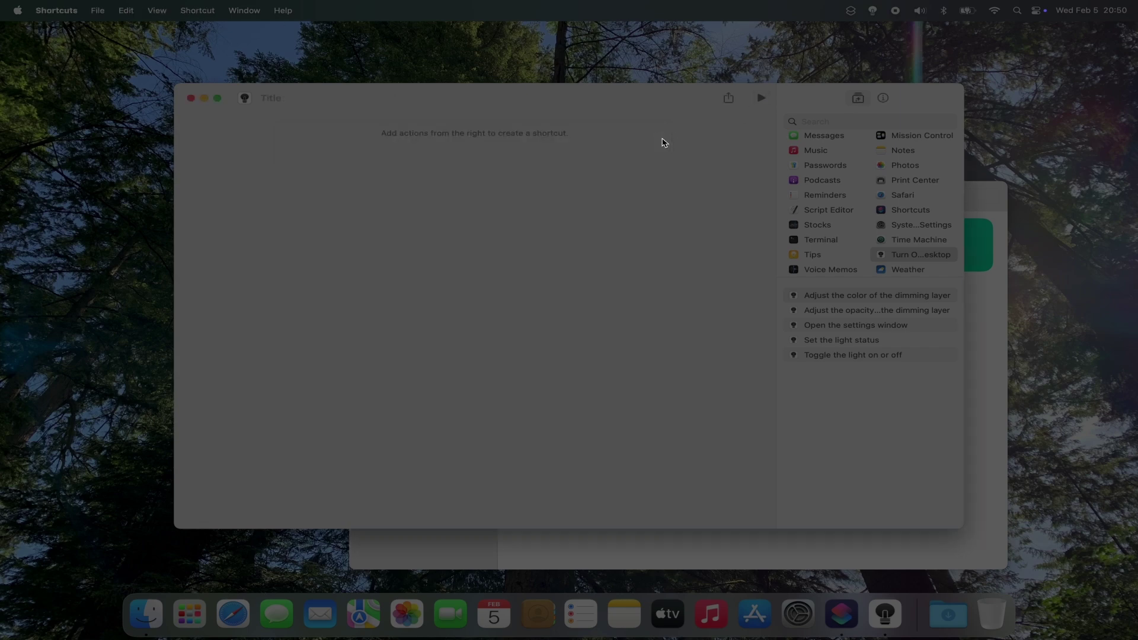
{"action": "left_click_drag", "start_coordinate": [845, 310], "coordinate": [441, 221]}
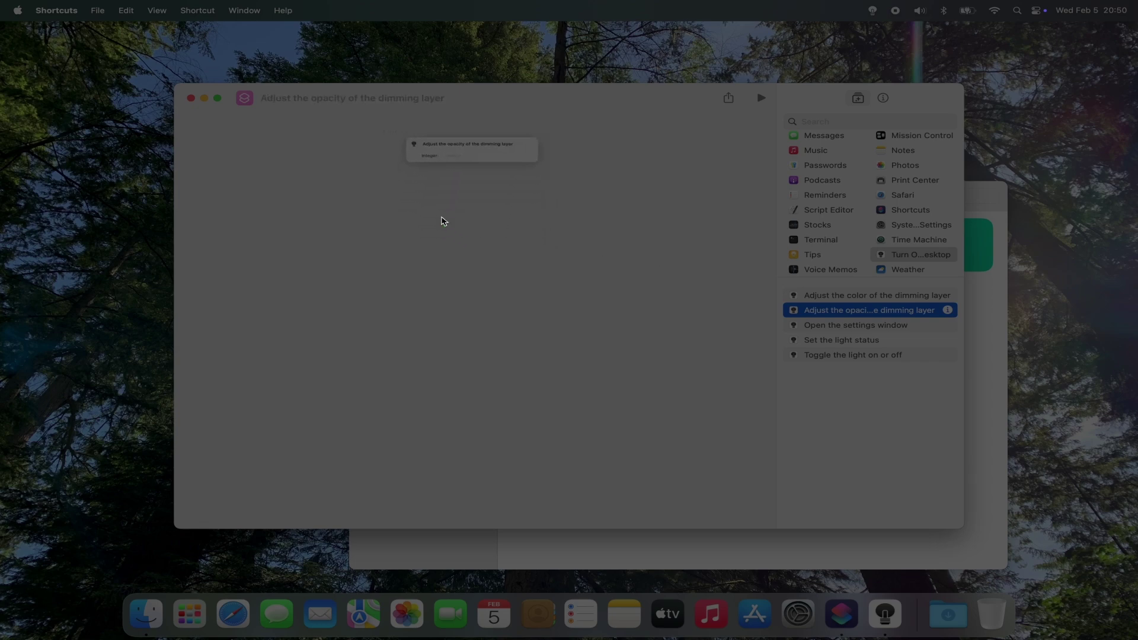
{"action": "type", "text": "20"}
{"action": "left_click", "coordinate": [761, 98]}
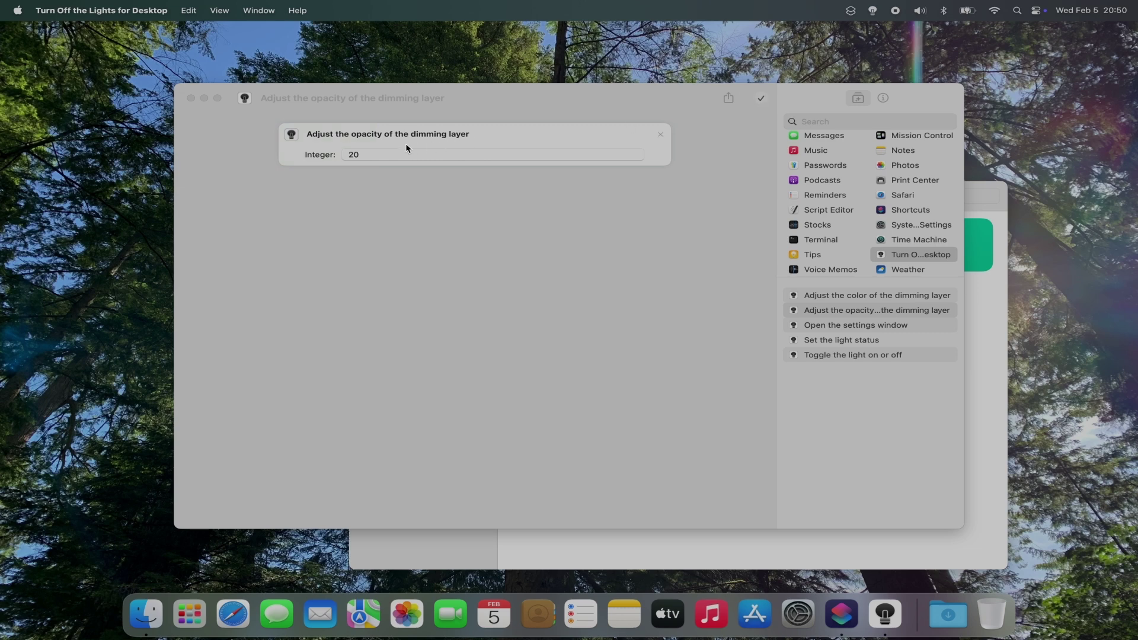
Change the dimming layer's opacity integer to 80 and run the shortcut.
{"action": "left_click", "coordinate": [372, 155]}
{"action": "key", "text": "BackSpace"}
{"action": "key", "text": "BackSpace"}
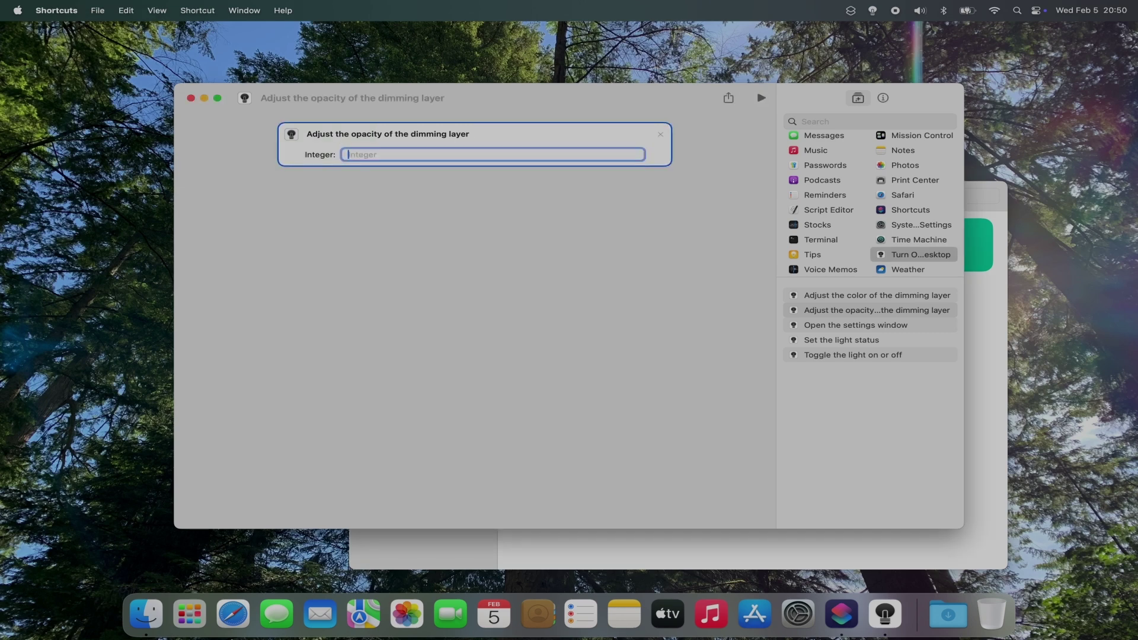
{"action": "type", "text": "80"}
{"action": "left_click", "coordinate": [762, 98]}
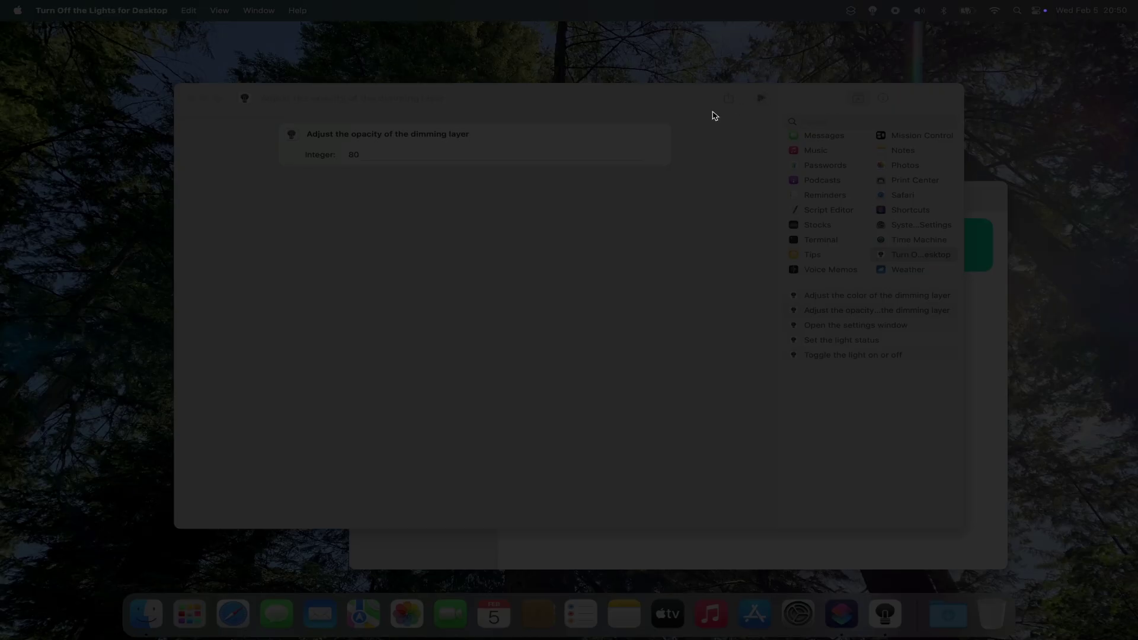
Change the dimming layer's opacity integer to 60 and run the shortcut.
{"action": "left_click", "coordinate": [394, 156]}
{"action": "key", "text": "BackSpace"}
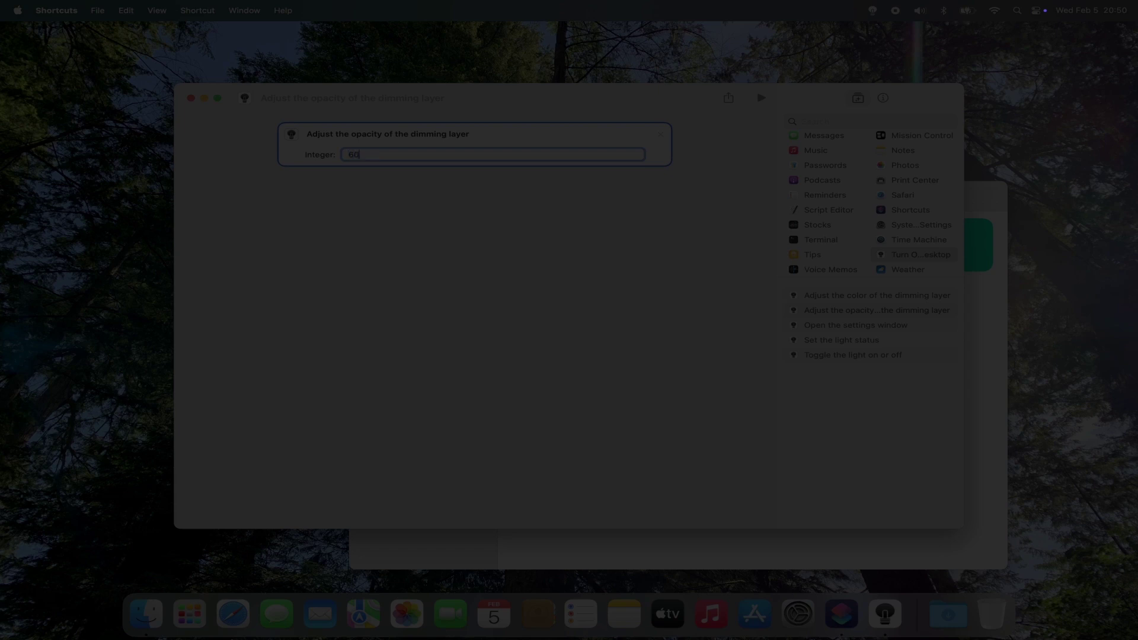
{"action": "left_click", "coordinate": [762, 99]}
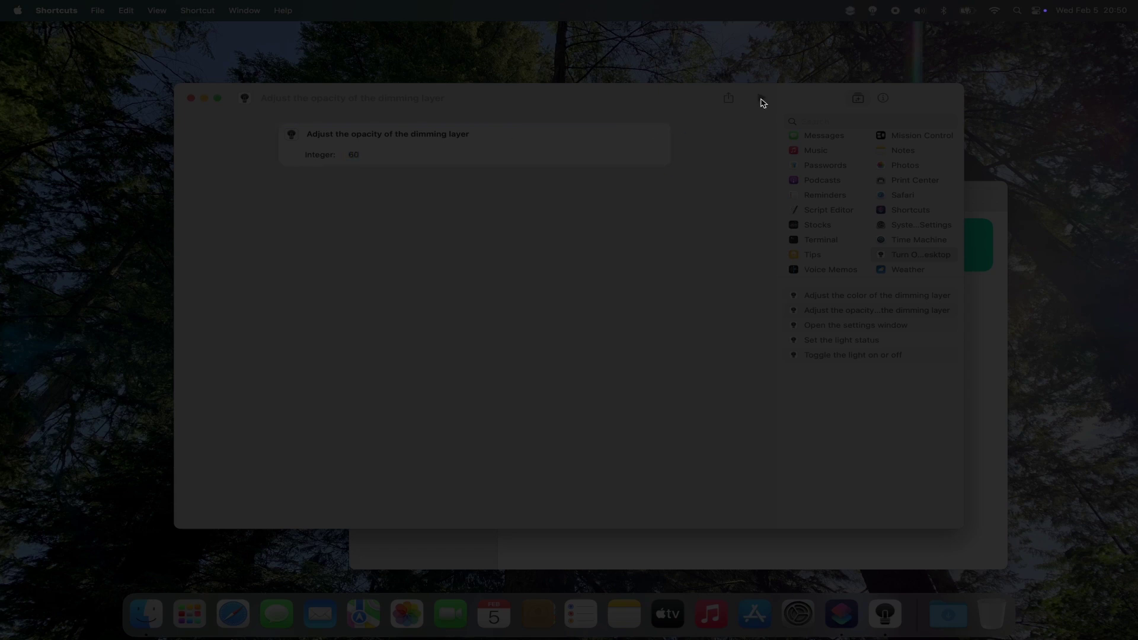